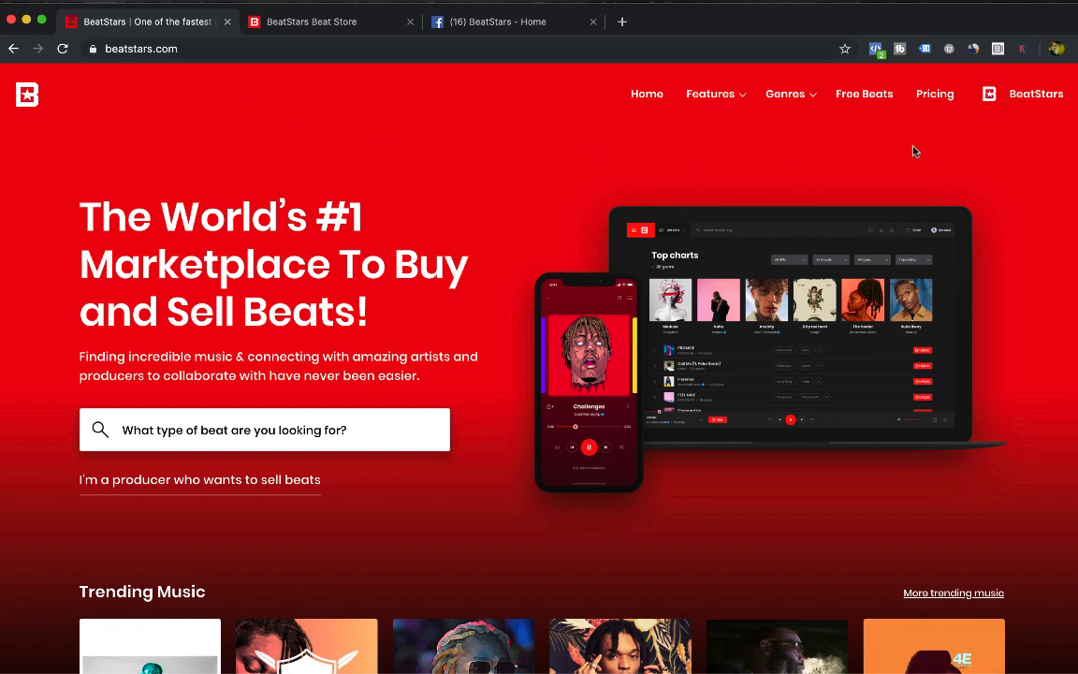
# Go from the BeatStars dashboard's navigation menu to the Pro Page Setup page
pyautogui.click(1017, 99)
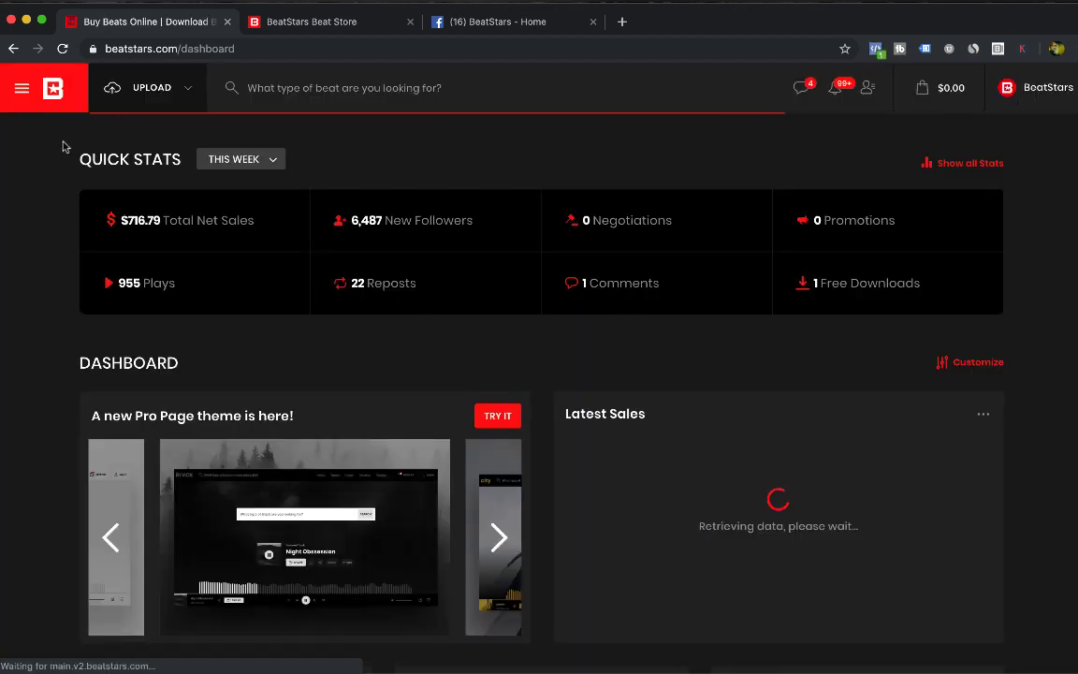
pyautogui.click(21, 89)
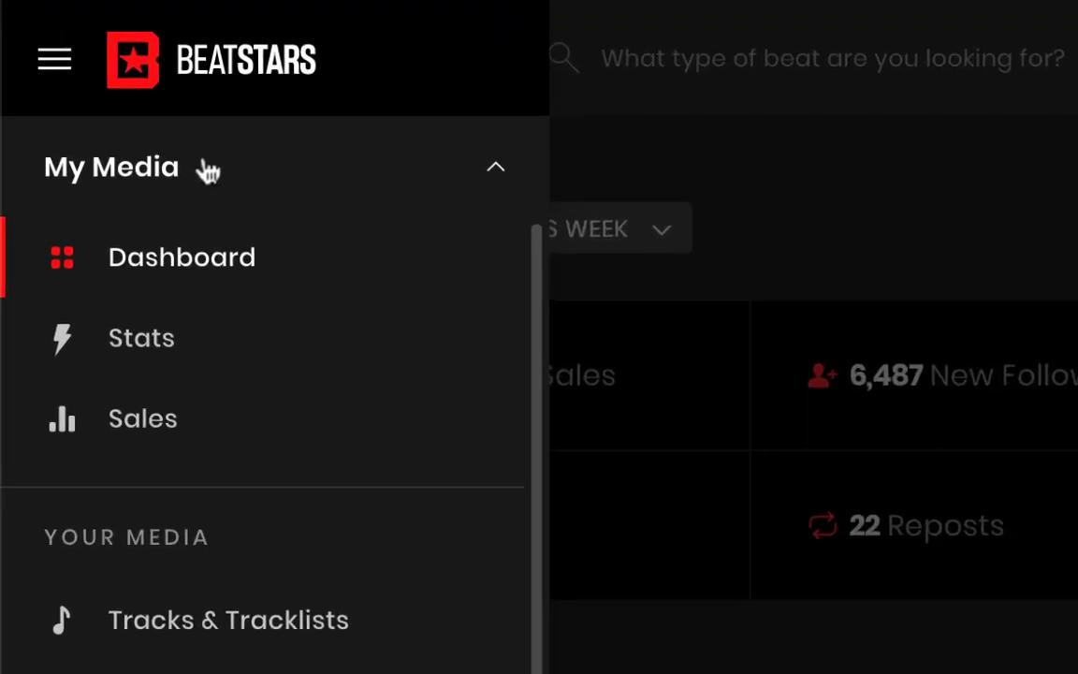
pyautogui.click(208, 169)
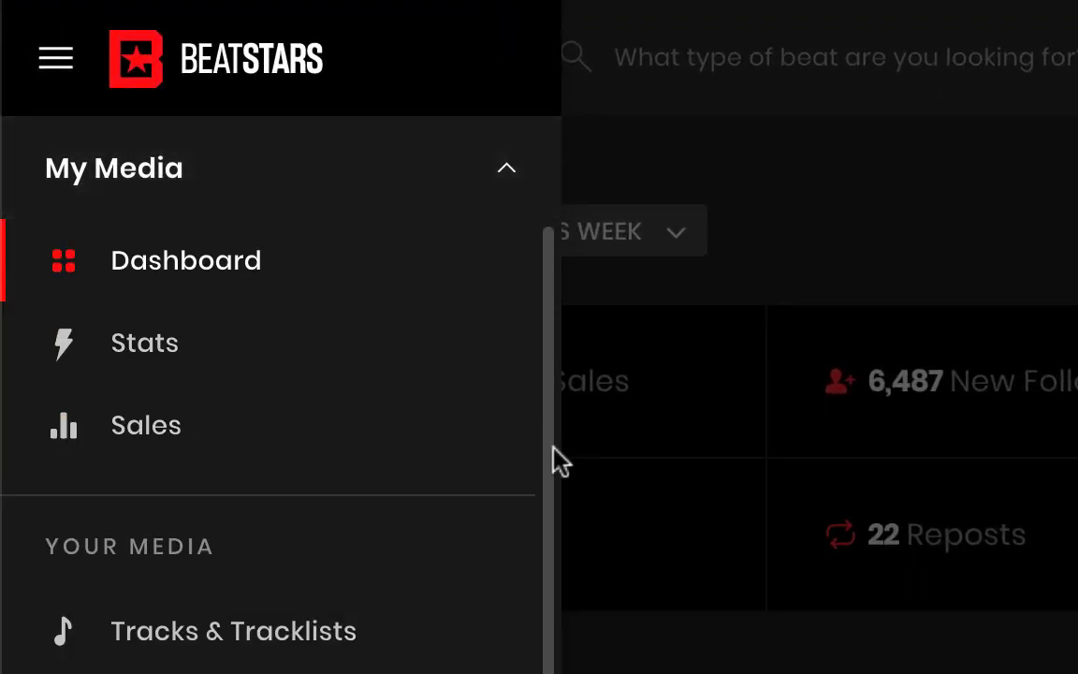
pyautogui.scroll(-5, 552, 472)
pyautogui.scroll(-5, 552, 473)
pyautogui.scroll(-1, 375, 468)
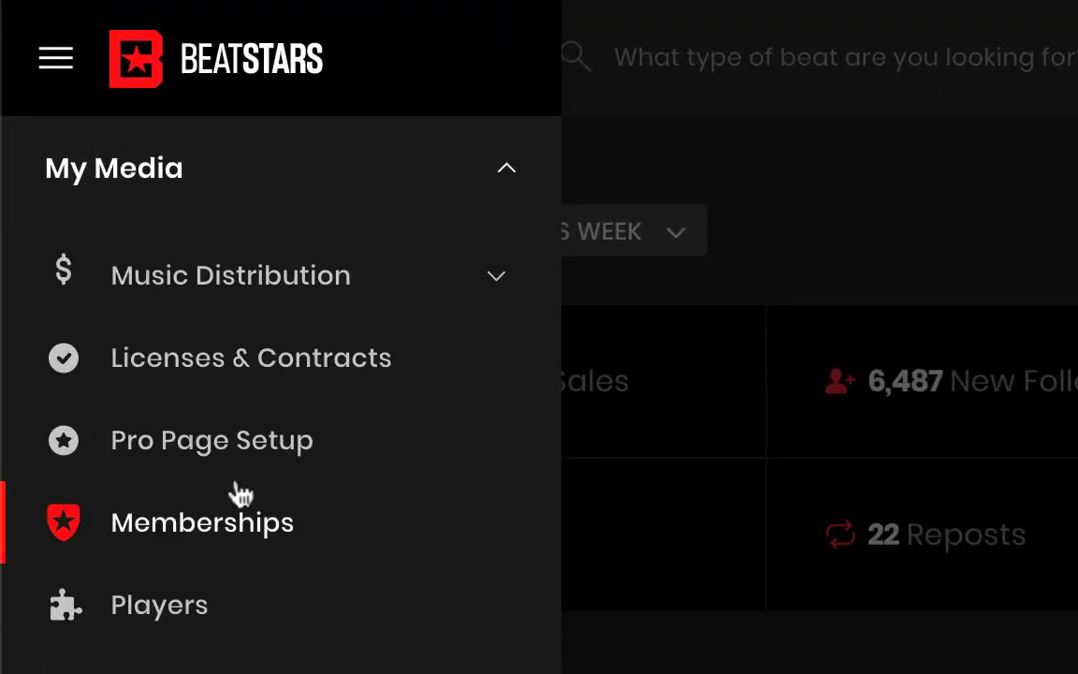
pyautogui.click(208, 429)
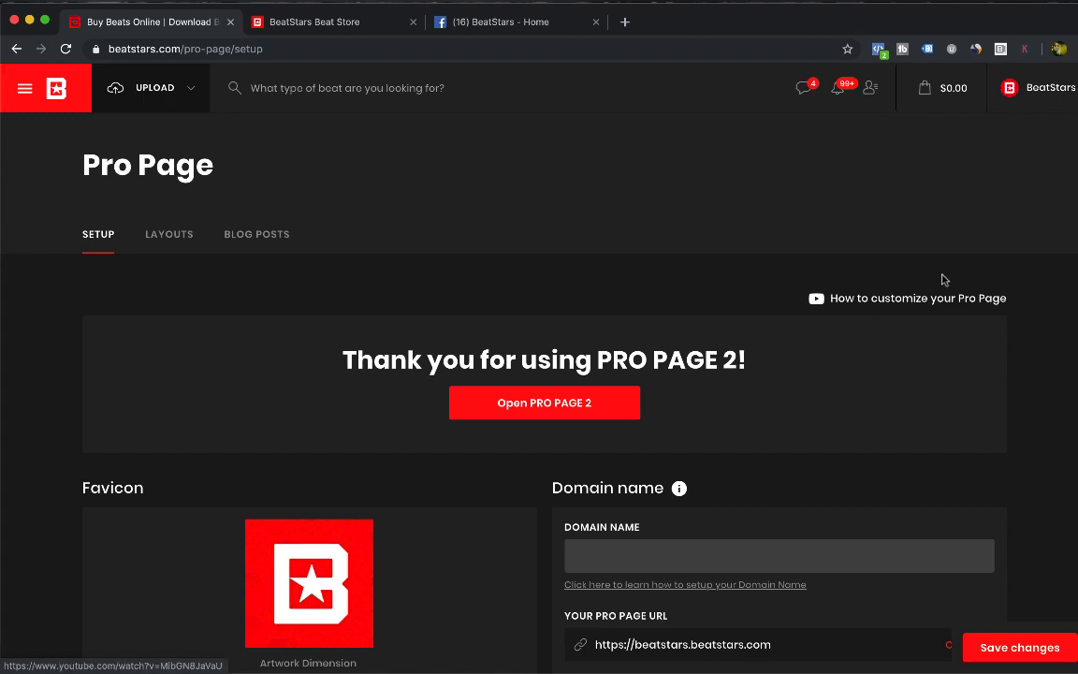
# Scroll down to the Pro Page's Facebook Messenger settings
pyautogui.scroll(-1, 1075, 328)
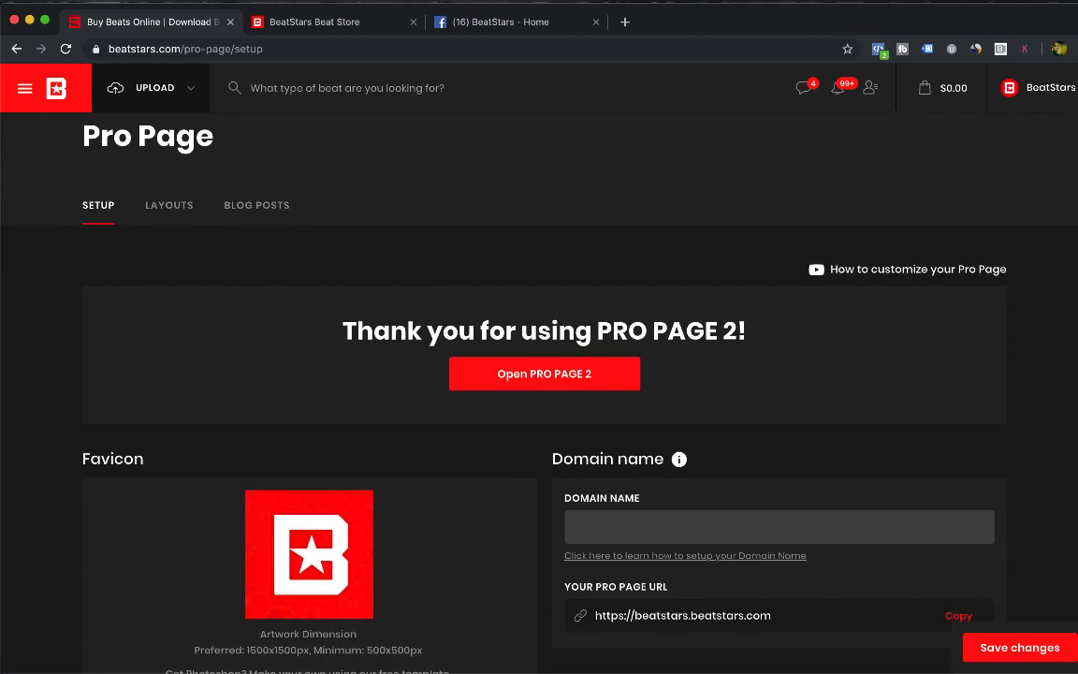
pyautogui.scroll(-5, 1074, 327)
pyautogui.scroll(-8, 1074, 328)
pyautogui.scroll(-8, 1074, 438)
pyautogui.scroll(-5, 1074, 438)
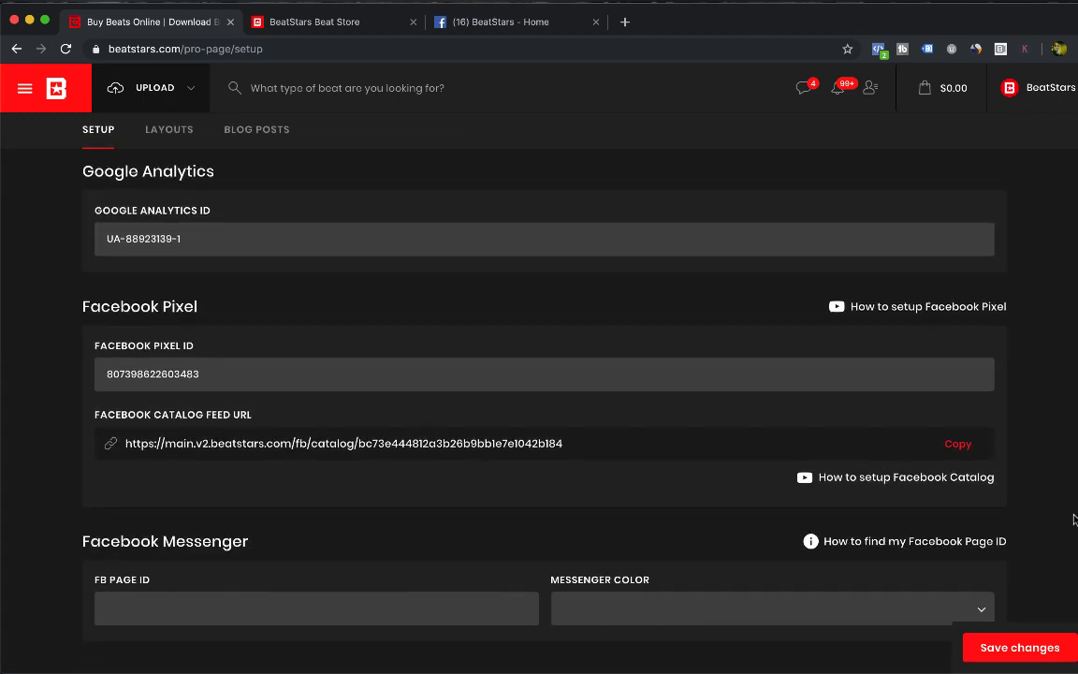
pyautogui.scroll(-1, 1075, 517)
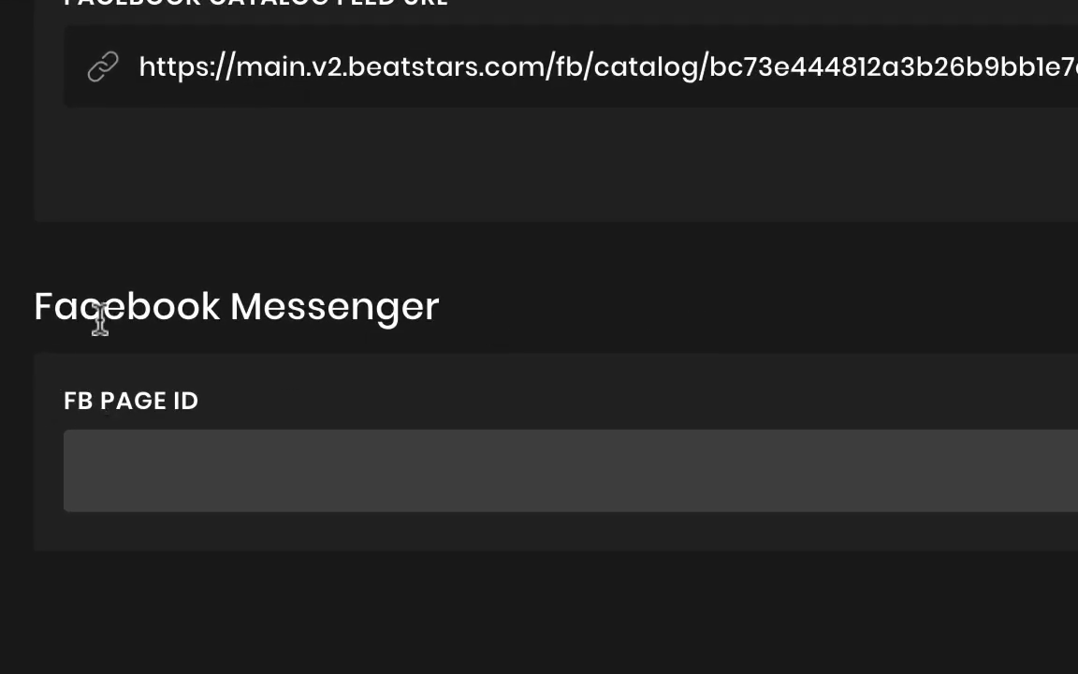
pyautogui.moveTo(447, 309); pyautogui.dragTo(118, 313)
pyautogui.click(192, 307)
pyautogui.click(225, 470)
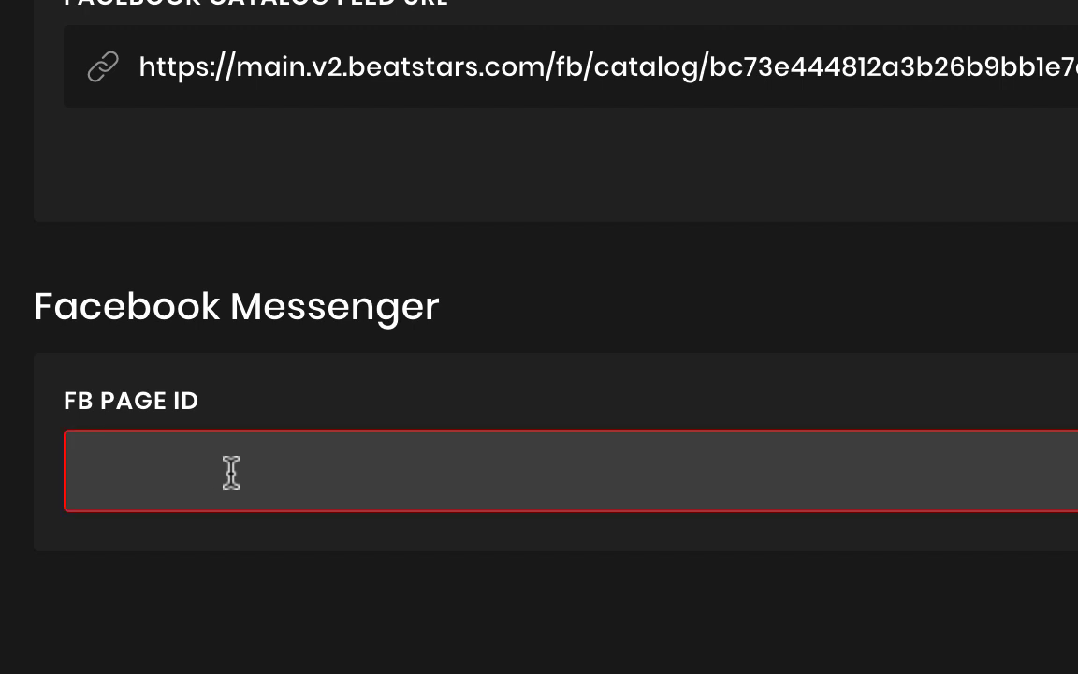
pyautogui.press('Tab')
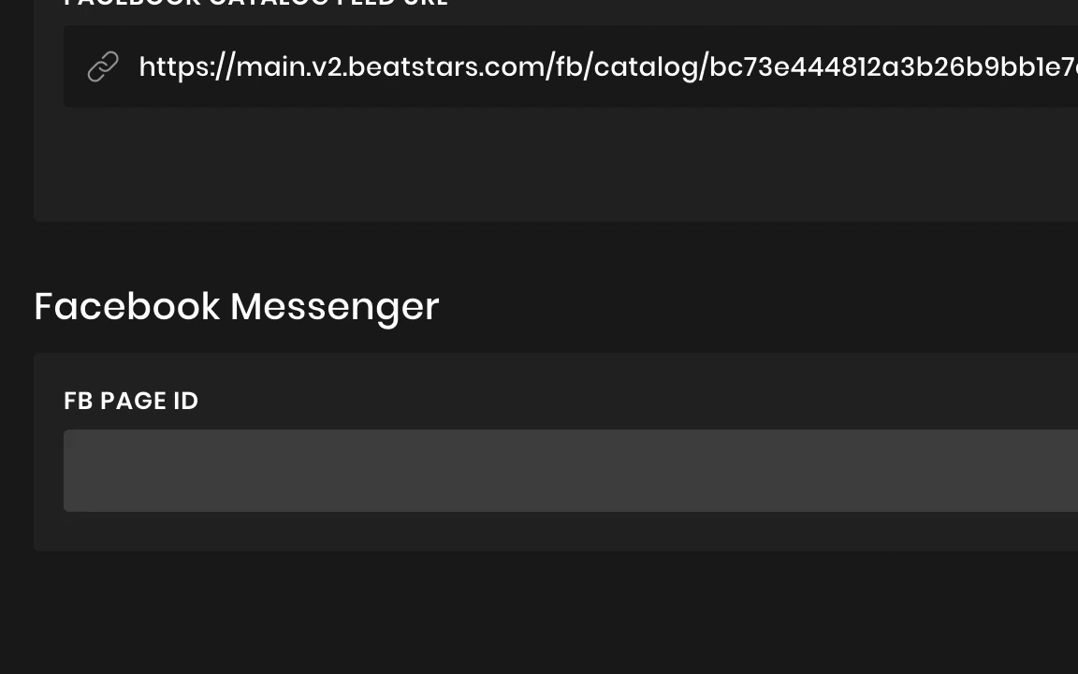
pyautogui.click(173, 469)
pyautogui.click(608, 560)
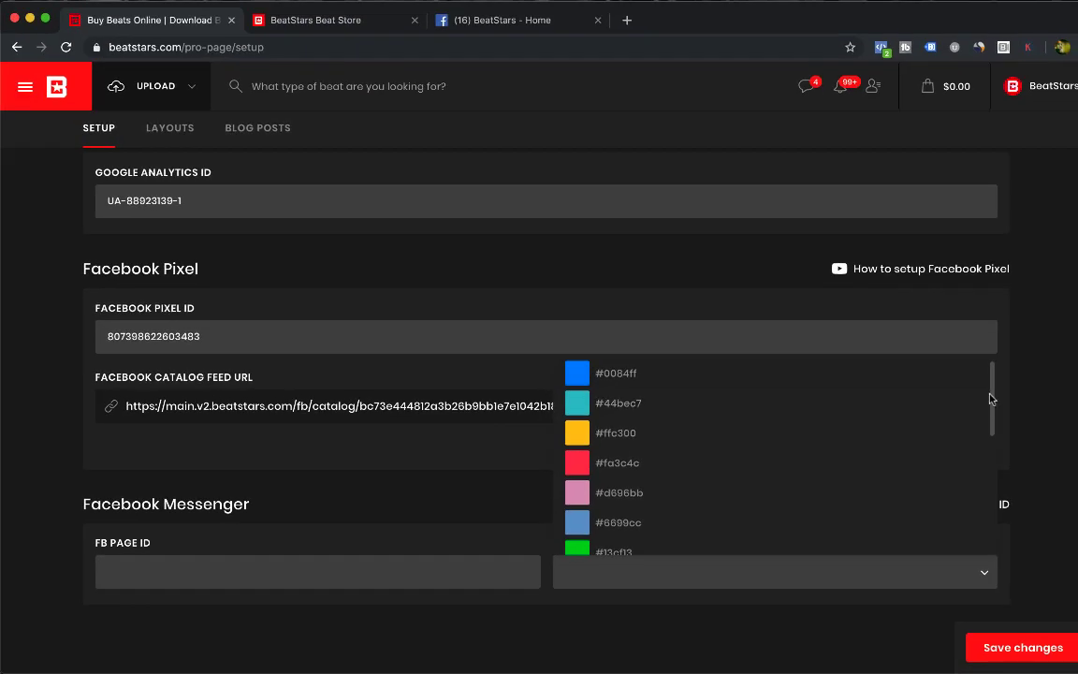
pyautogui.moveTo(1032, 342)
pyautogui.mouseDown()
pyautogui.moveTo(1025, 547)
pyautogui.moveTo(1033, 302)
pyautogui.mouseUp()
pyautogui.click(409, 513)
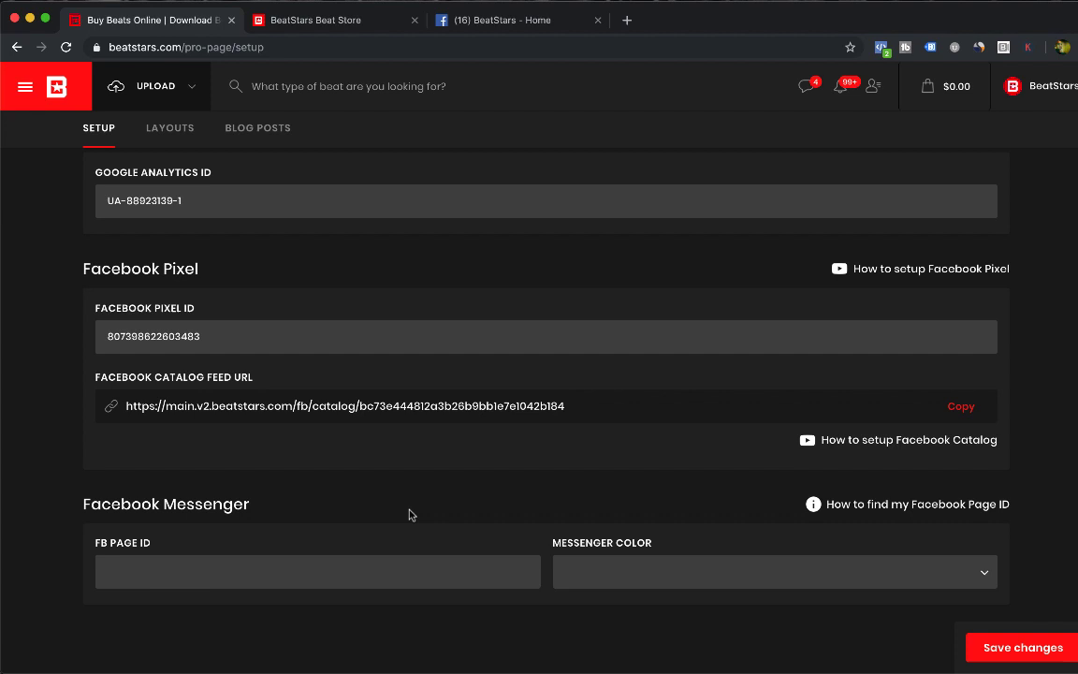
pyautogui.click(520, 28)
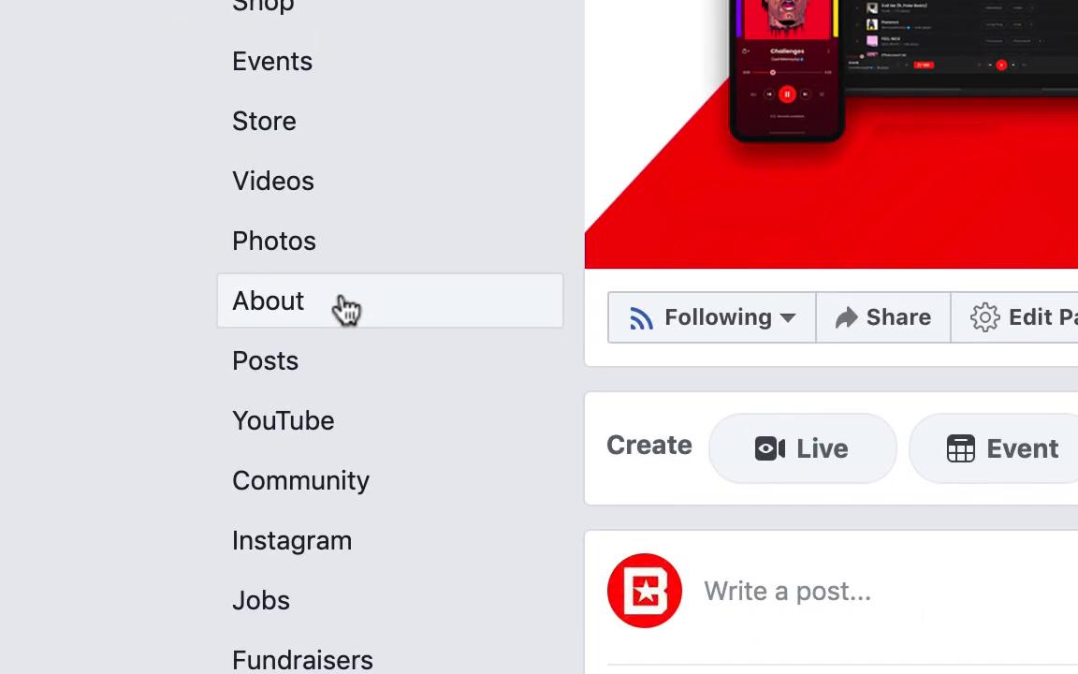
pyautogui.click(346, 310)
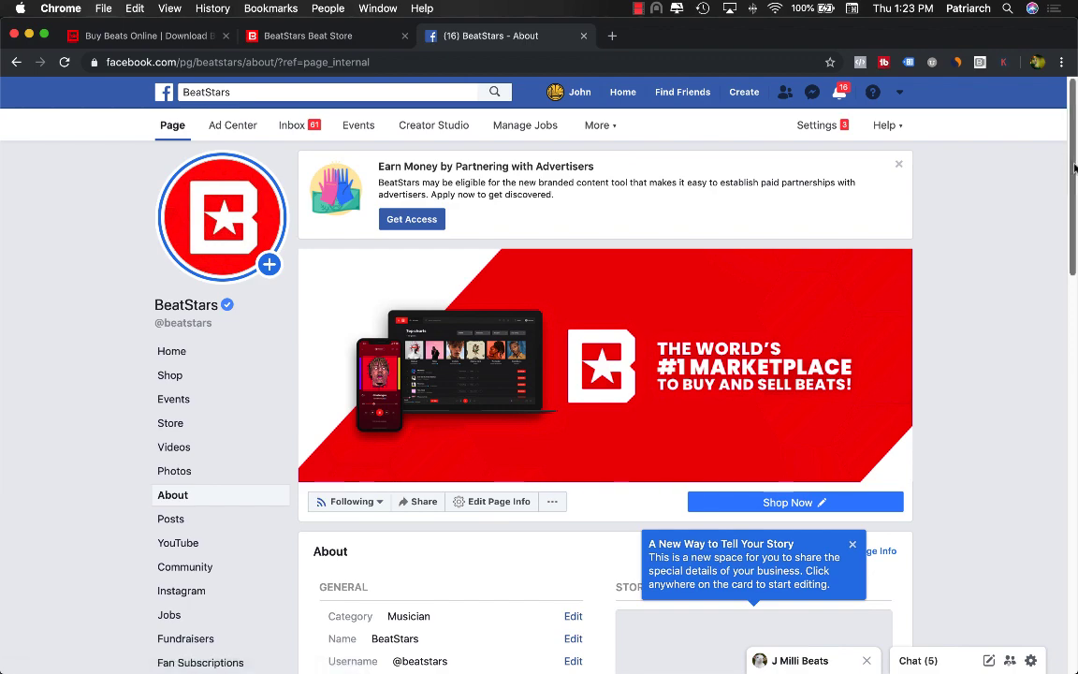
pyautogui.moveTo(1075, 165); pyautogui.dragTo(1076, 563)
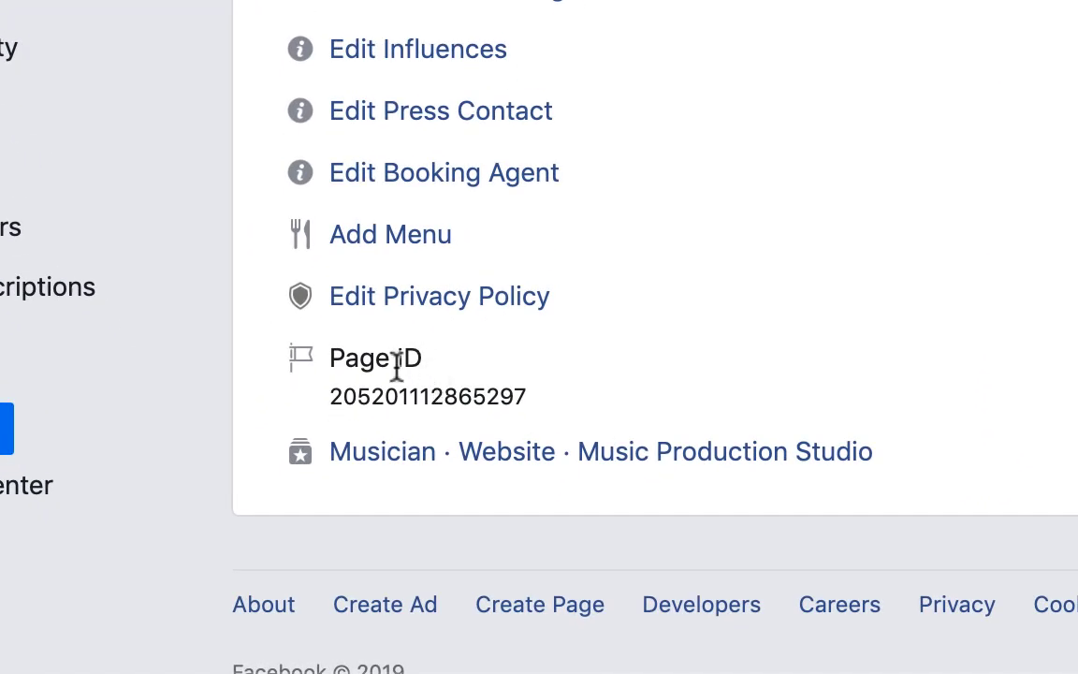
pyautogui.moveTo(331, 391); pyautogui.dragTo(340, 361)
pyautogui.click(518, 391)
pyautogui.doubleClick(325, 398)
pyautogui.hotkey('ctrl', 'c')
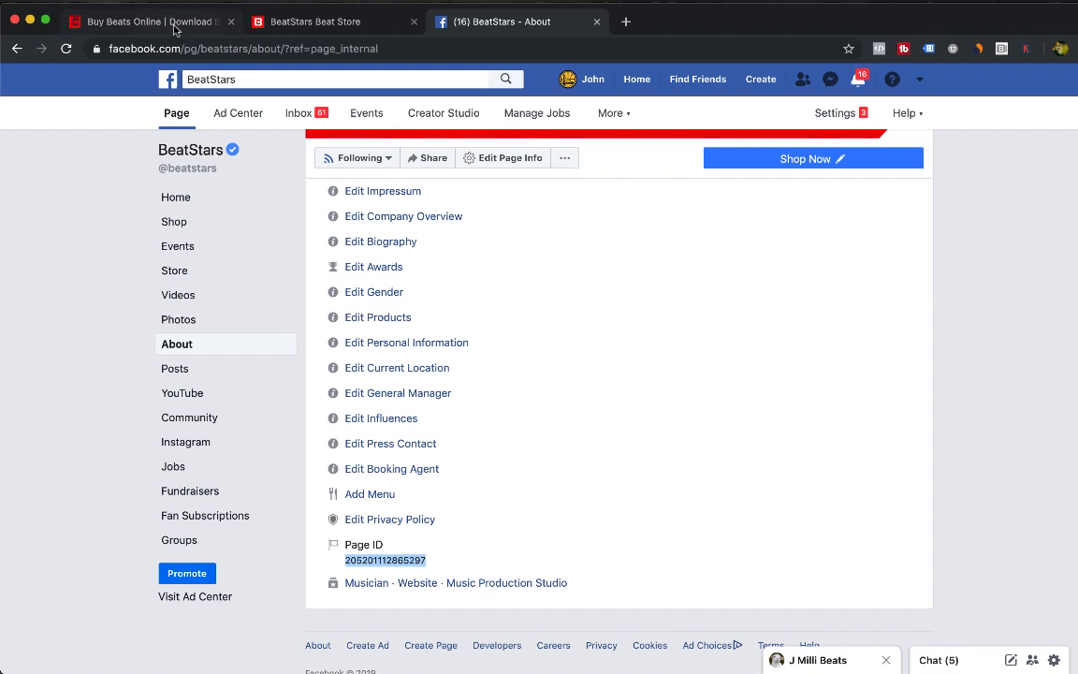
pyautogui.click(174, 28)
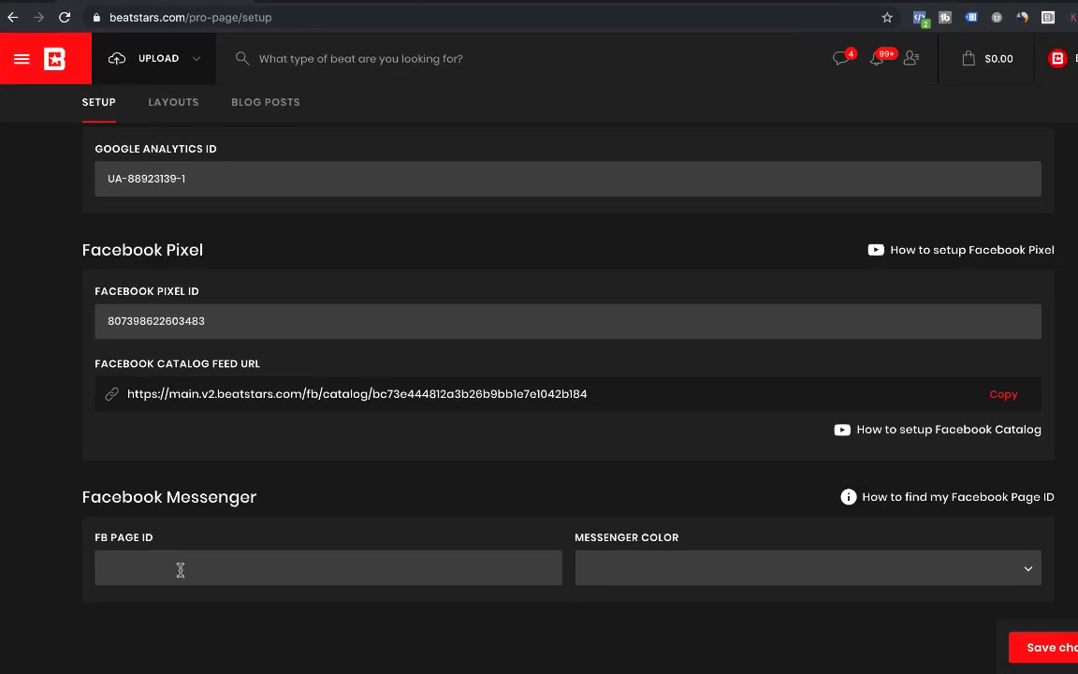
pyautogui.click(181, 570)
pyautogui.hotkey('ctrl', 'v')
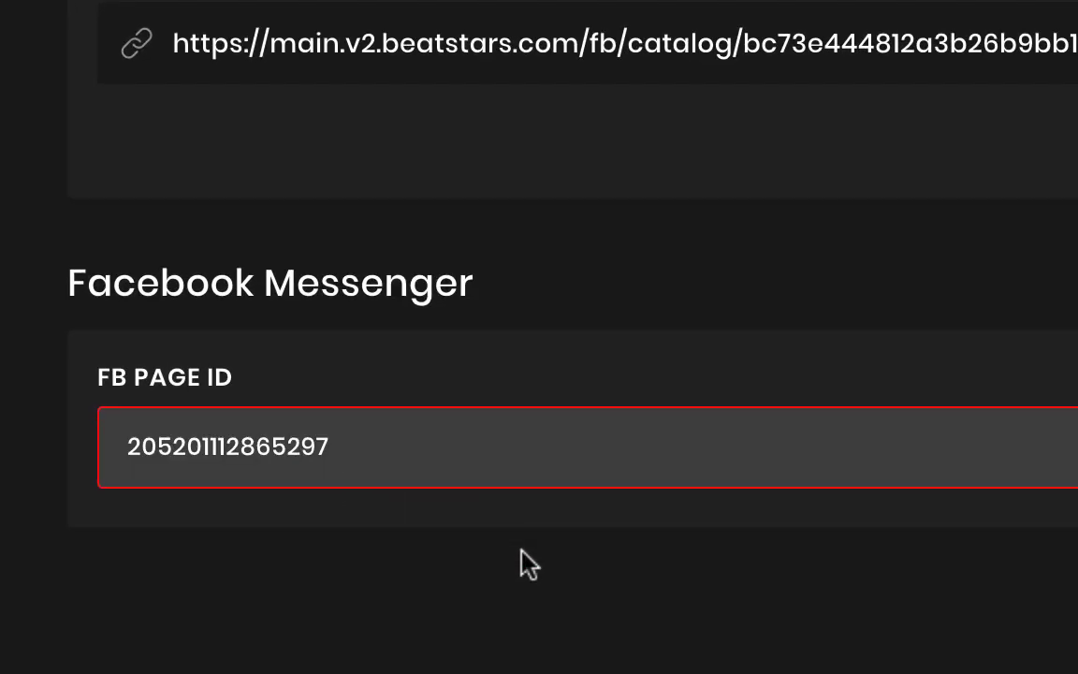
pyautogui.click(520, 550)
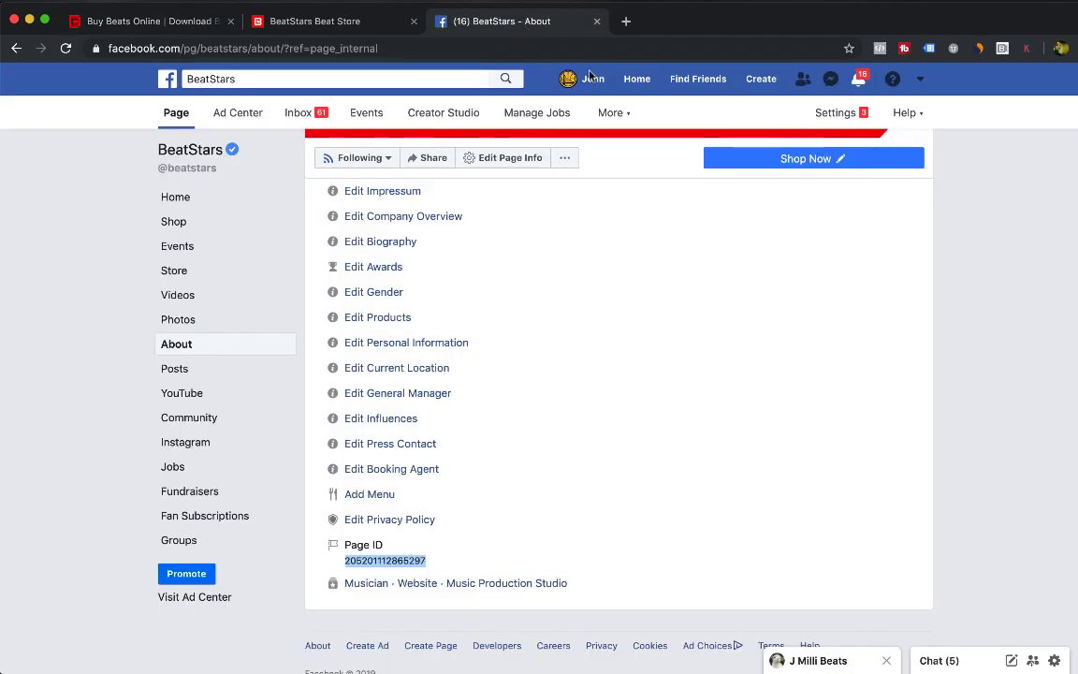
# Reach the Whitelisted Domains list in the BeatStars Facebook page's Messenger Platform settings
pyautogui.click(472, 20)
pyautogui.scroll(10, 618, 374)
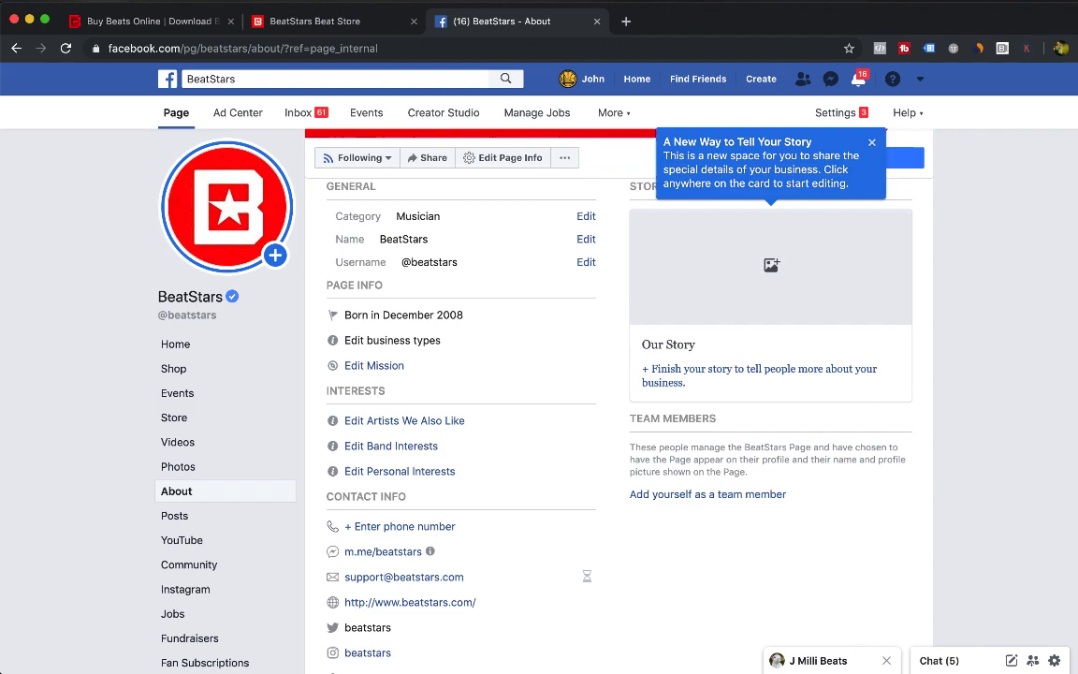
pyautogui.scroll(3, 618, 374)
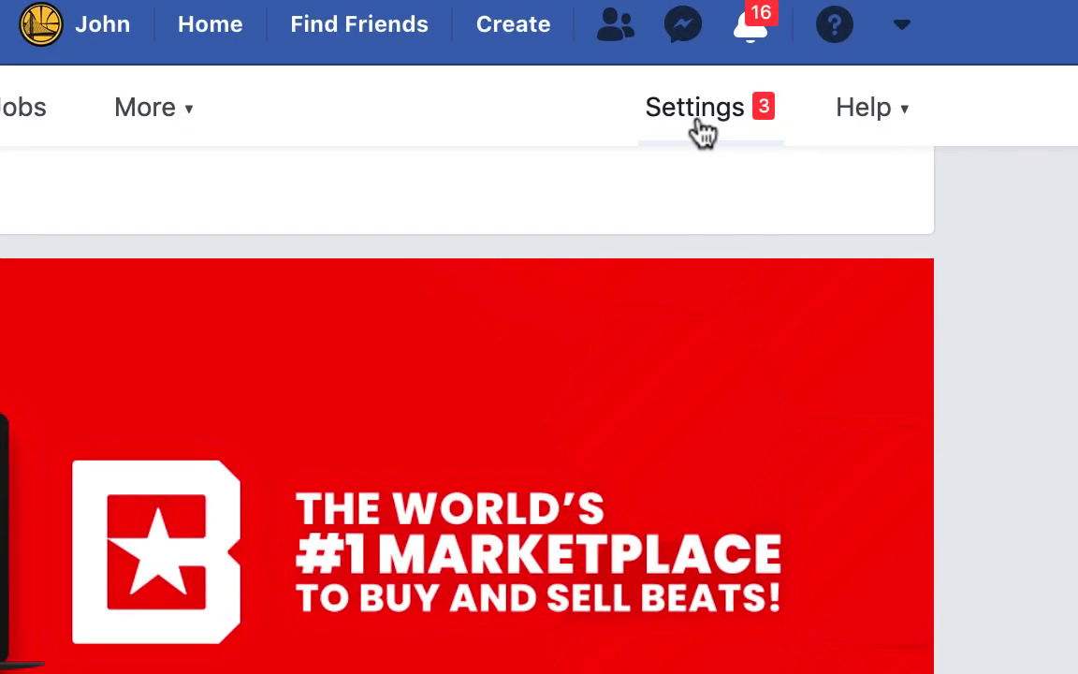
pyautogui.click(703, 133)
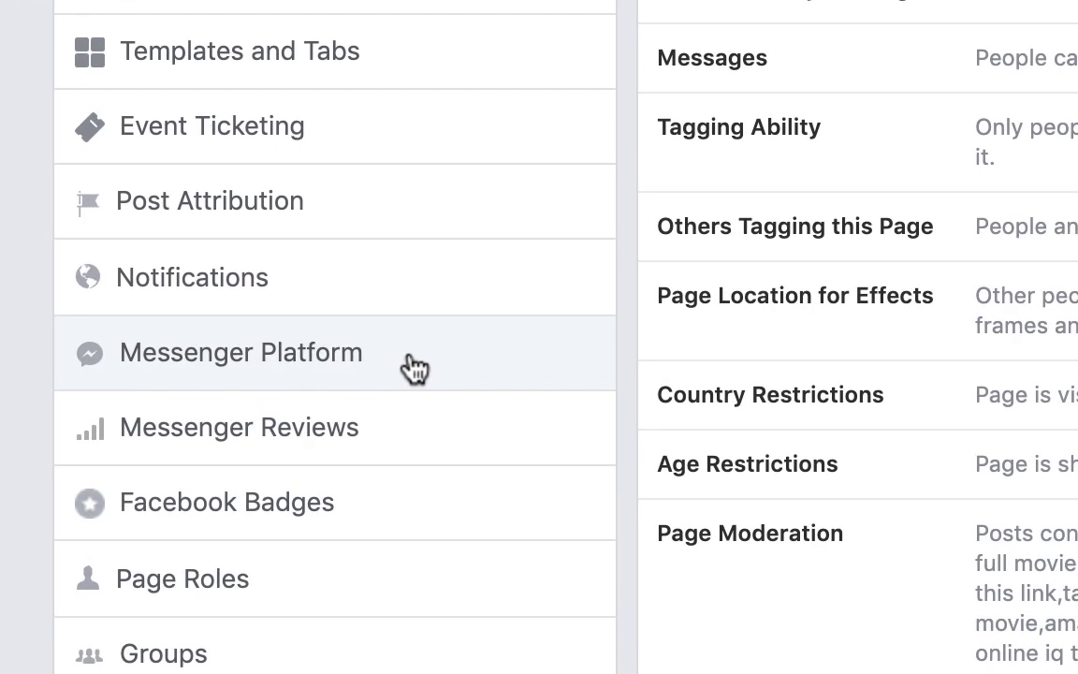
pyautogui.click(413, 367)
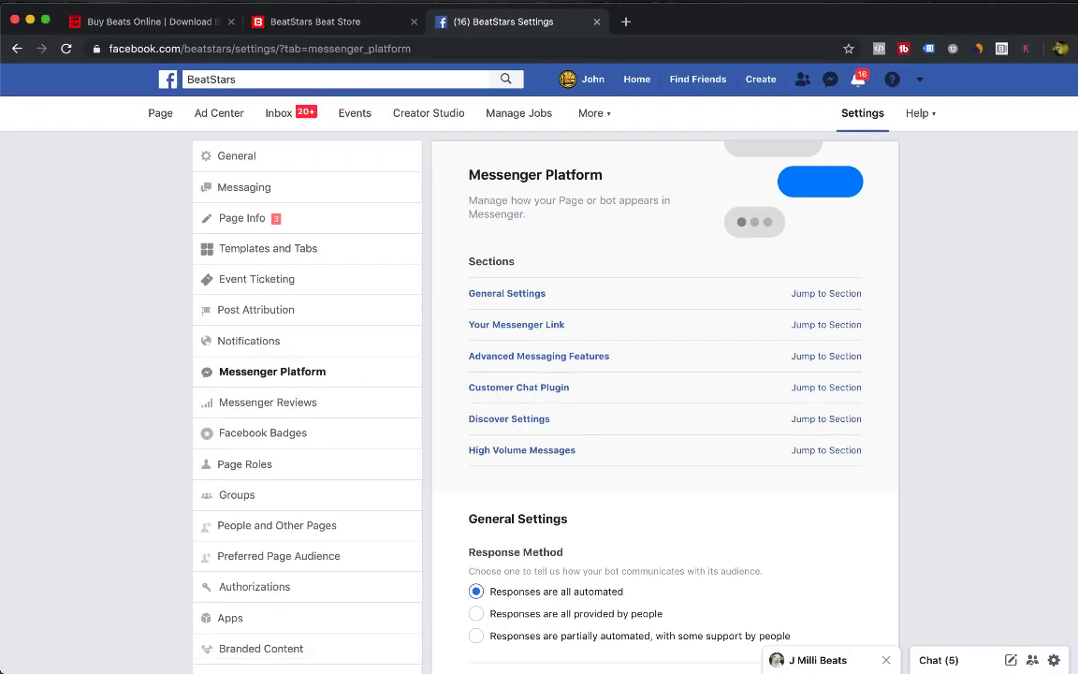
pyautogui.scroll(-2, 664, 403)
pyautogui.scroll(-2, 664, 403)
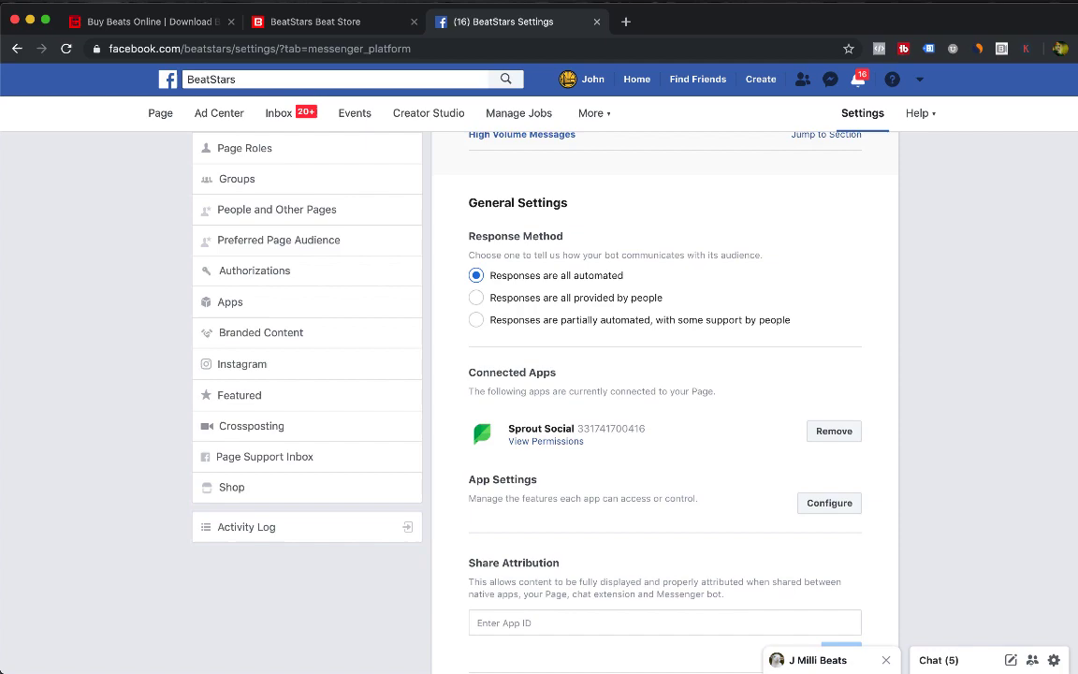
pyautogui.scroll(-1, 665, 402)
pyautogui.scroll(-2, 665, 402)
pyautogui.scroll(-1, 665, 403)
pyautogui.scroll(-1, 664, 402)
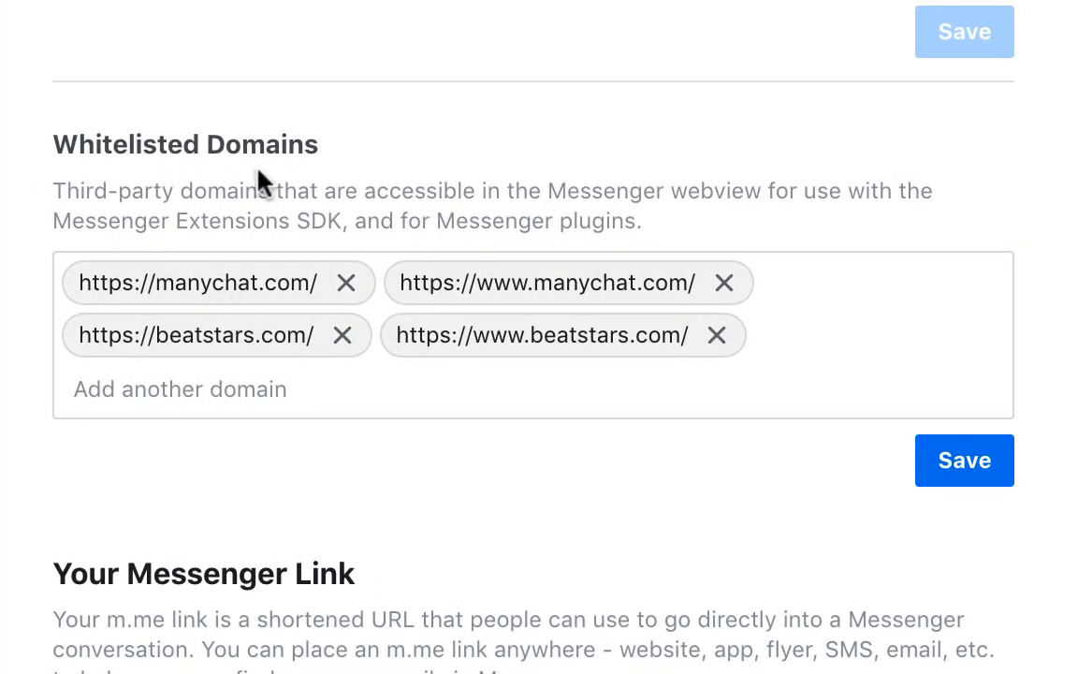
pyautogui.click(222, 403)
pyautogui.write('http')
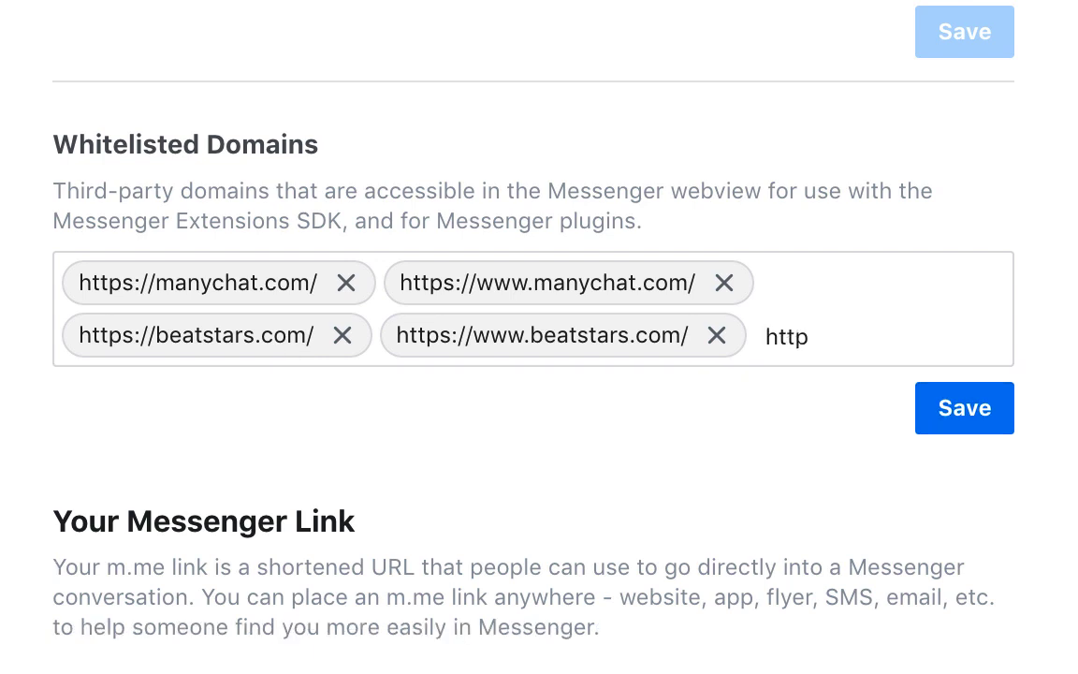
pyautogui.write('s://')
pyautogui.write('ww')
pyautogui.press('BackSpace')
pyautogui.press('BackSpace')
pyautogui.write('beatsat')
pyautogui.press('BackSpace')
pyautogui.press('BackSpace')
pyautogui.write('t')
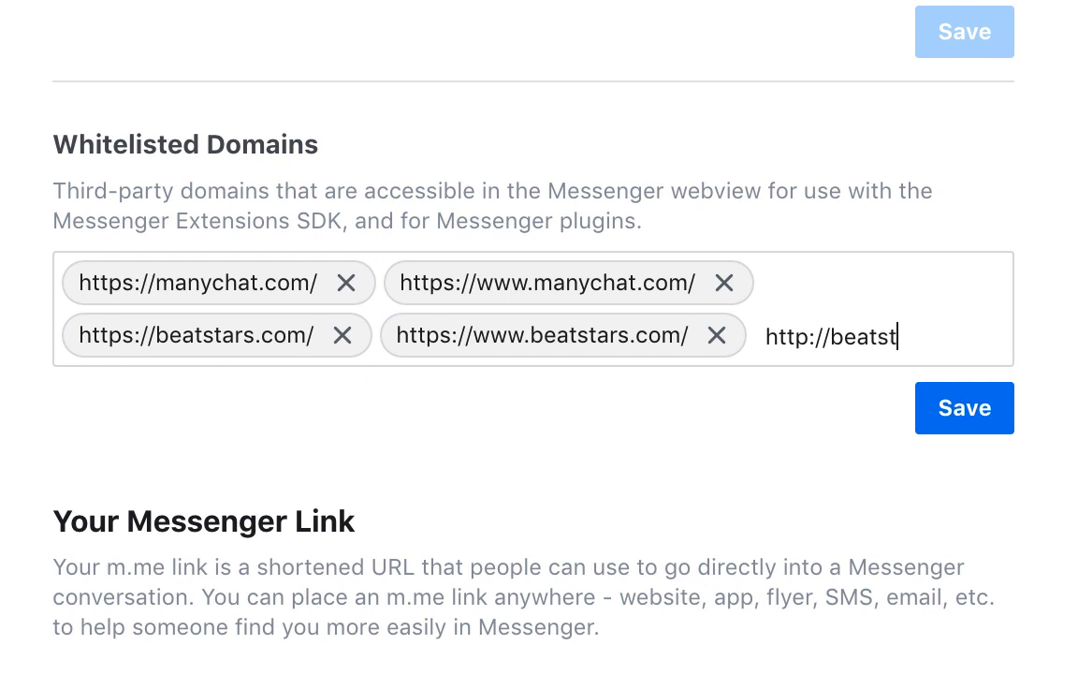
pyautogui.write('ars.beatstars.co')
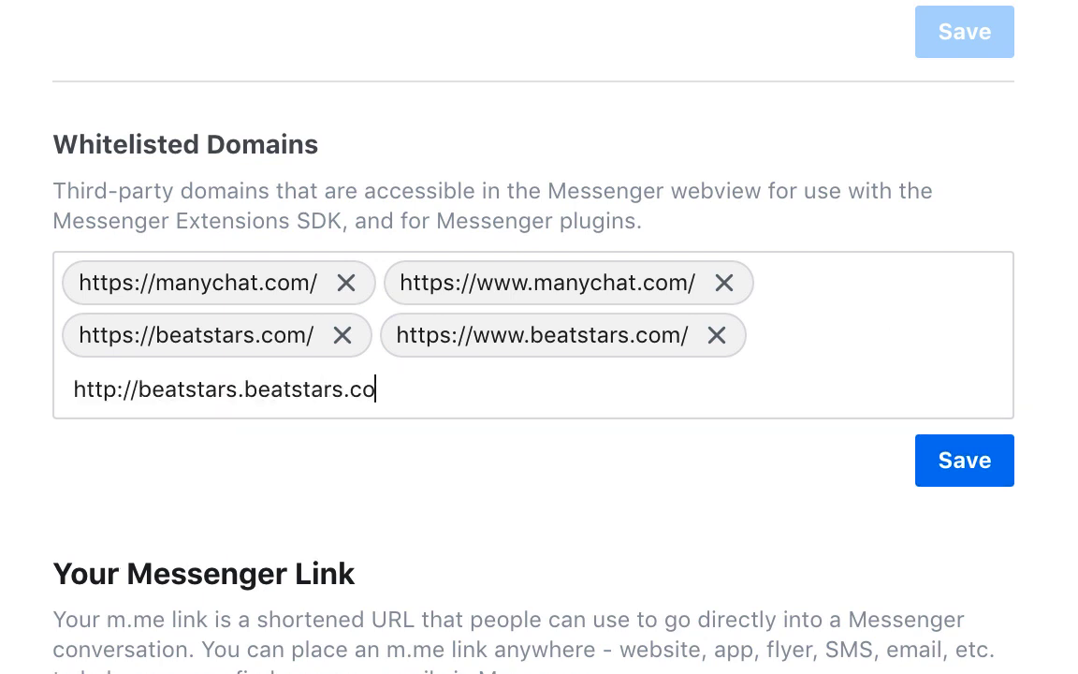
pyautogui.write('m')
pyautogui.press('Return')
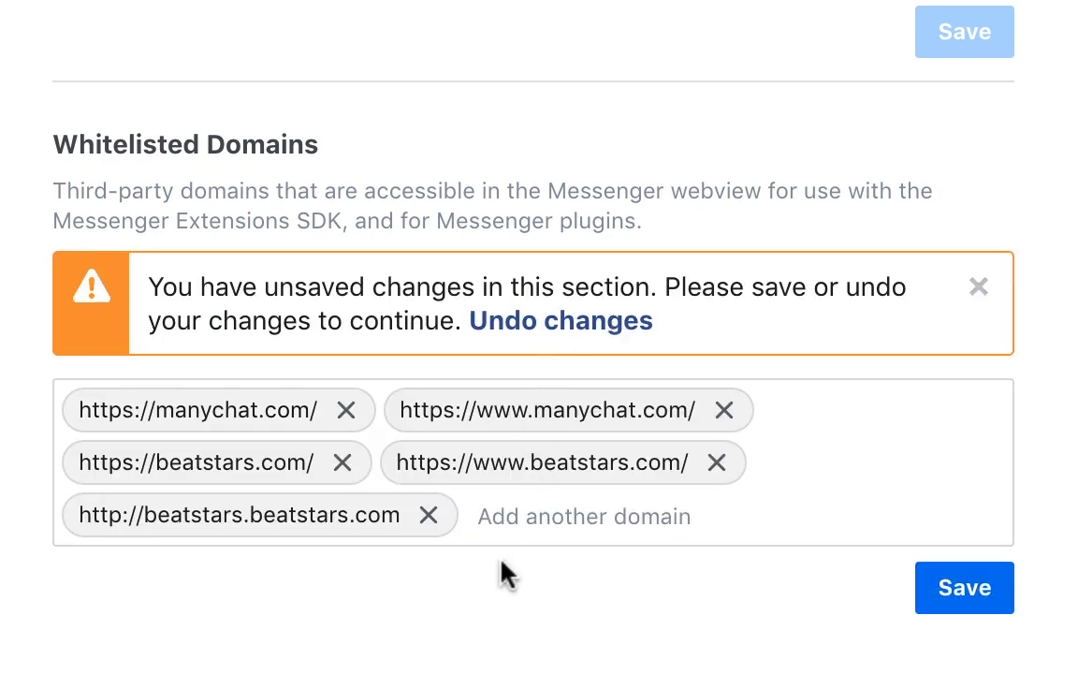
pyautogui.write('http')
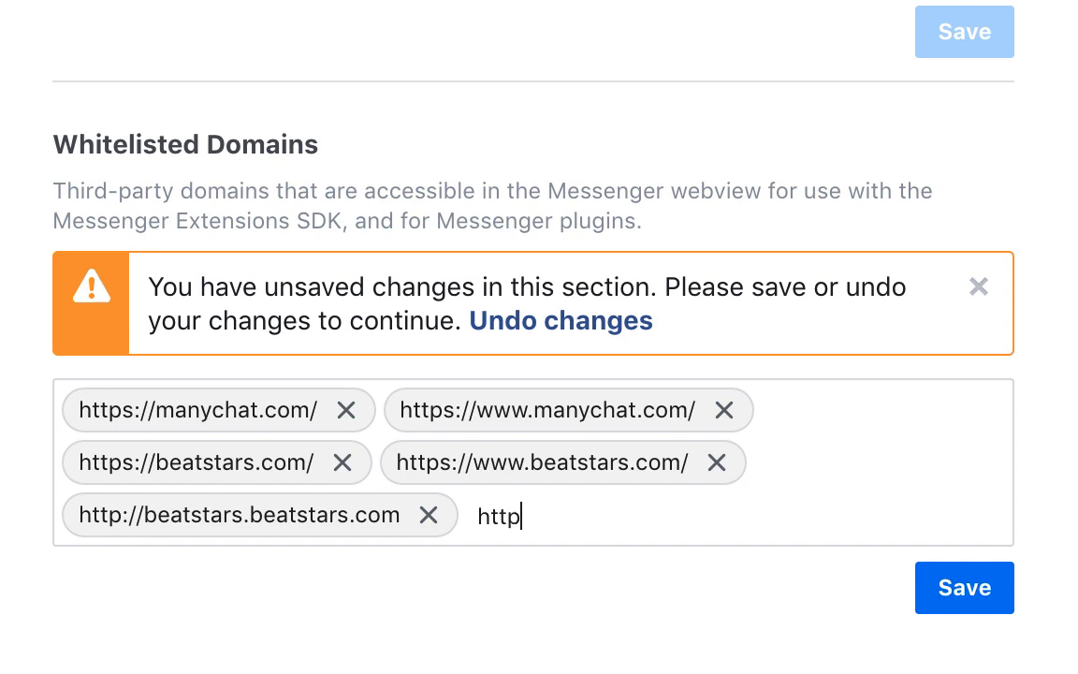
pyautogui.write('S')
pyautogui.press('BackSpace')
pyautogui.write('s:/')
pyautogui.write('/w')
pyautogui.press('BackSpace')
pyautogui.write('beatstar')
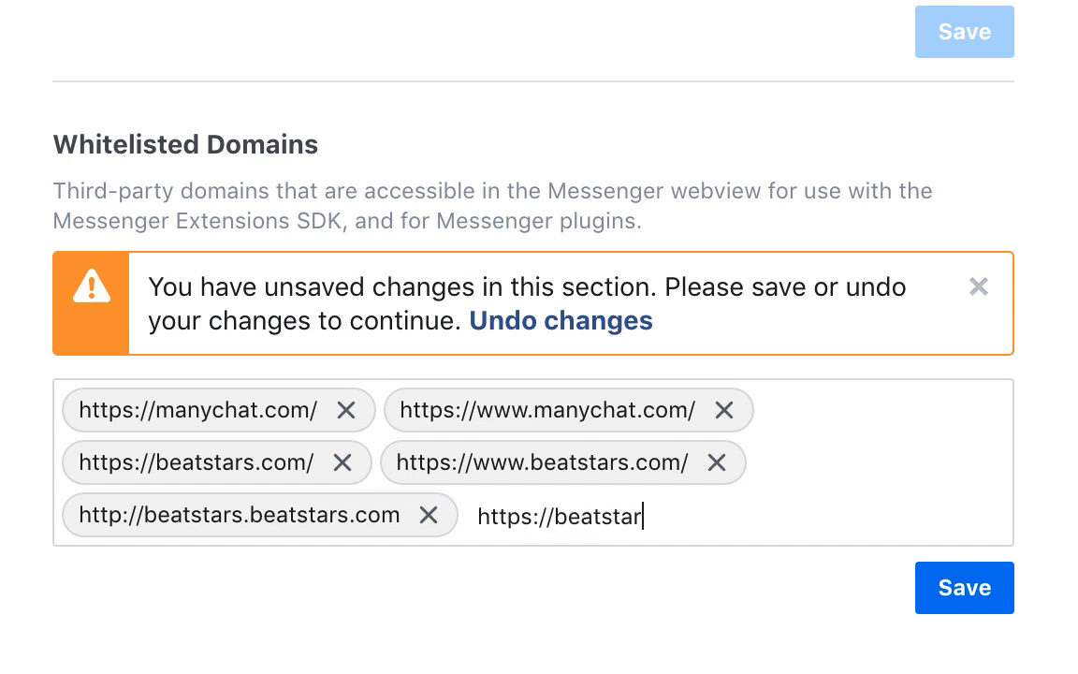
pyautogui.write('s.beatstar')
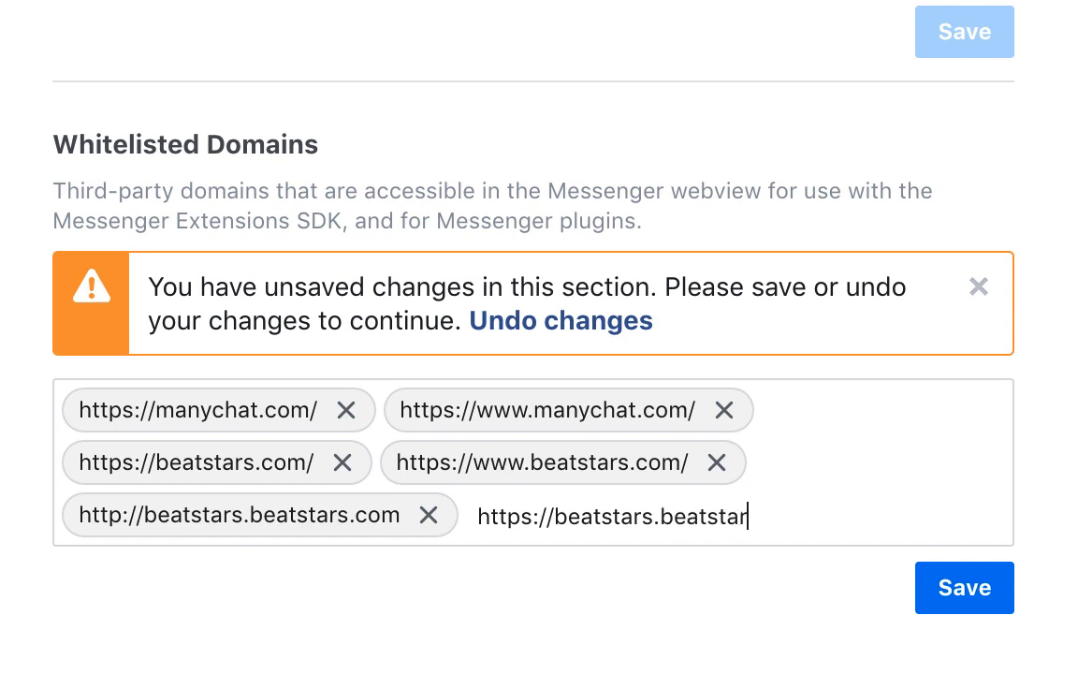
pyautogui.write('s.com')
pyautogui.press('Return')
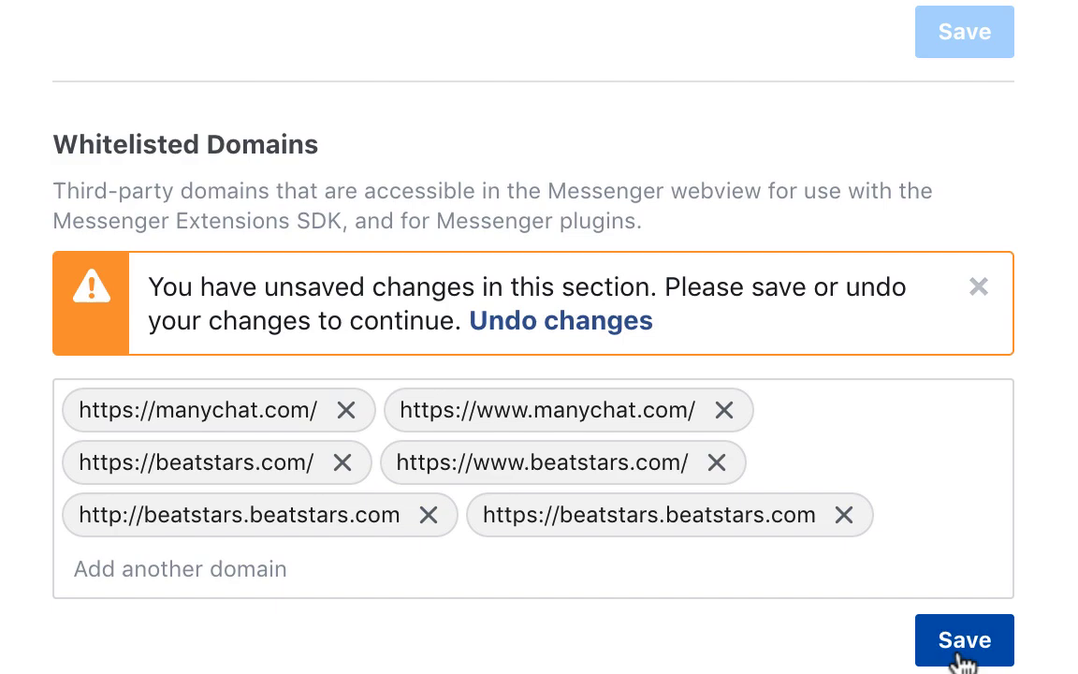
pyautogui.click(960, 655)
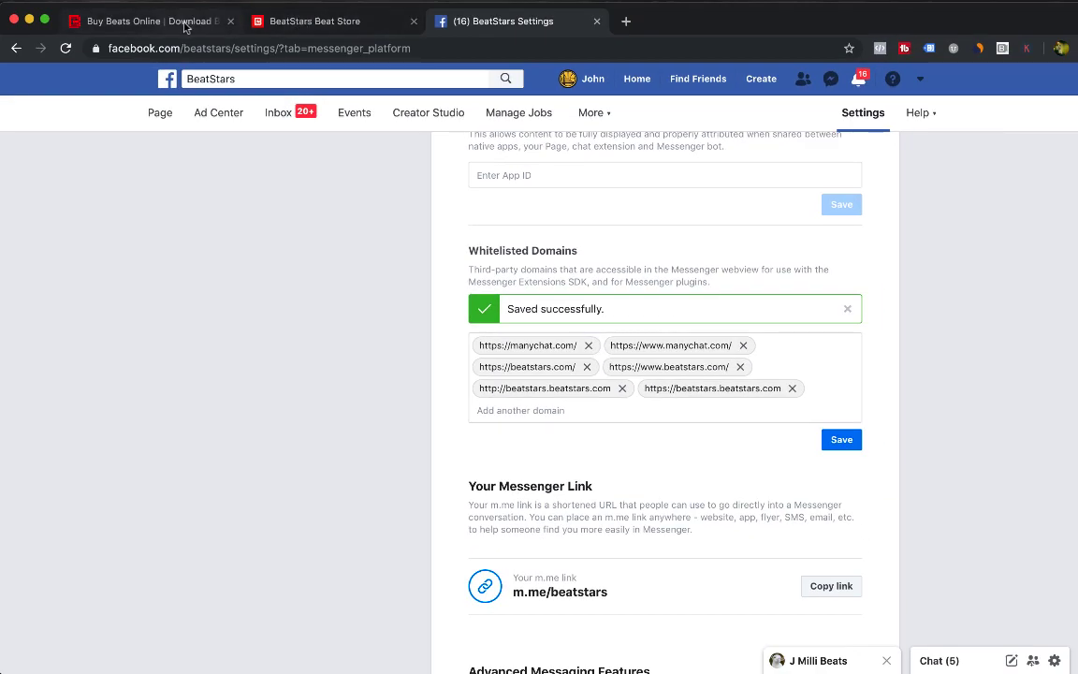
# Choose #0084ff as the Pro Page Messenger Color and save the setup
pyautogui.click(167, 23)
pyautogui.click(678, 585)
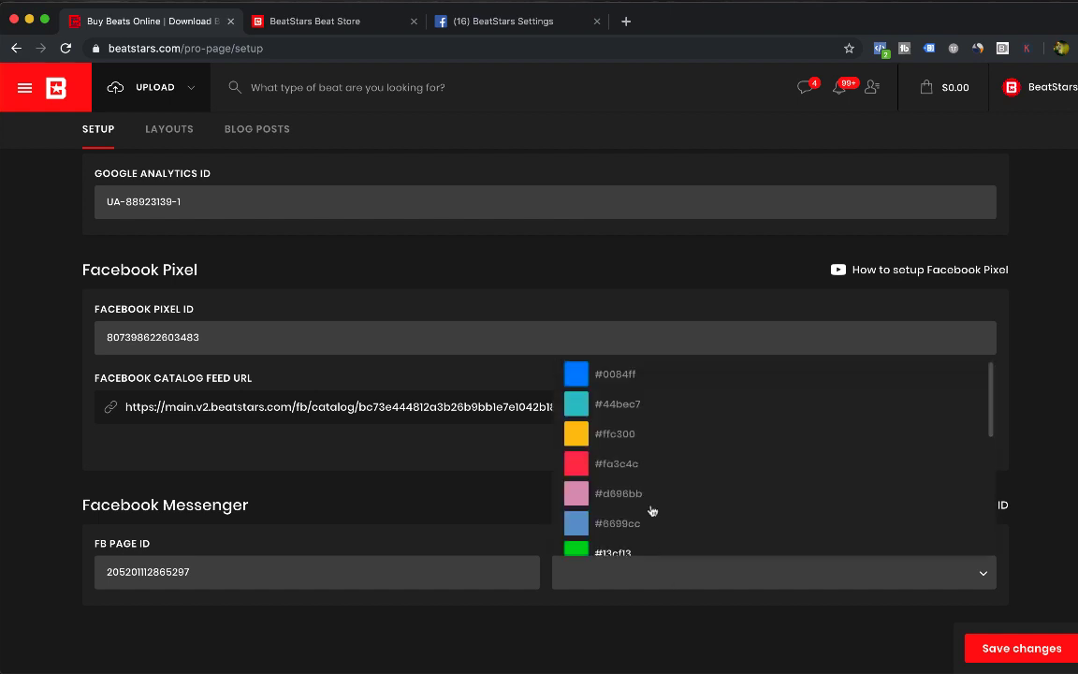
pyautogui.click(579, 378)
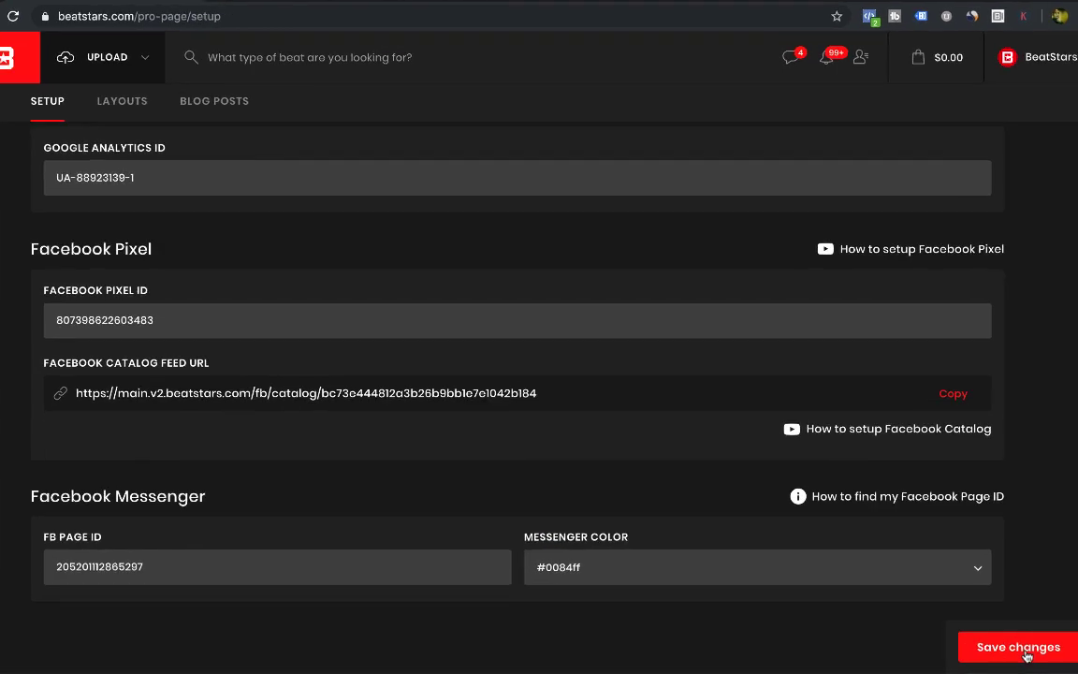
pyautogui.click(1030, 658)
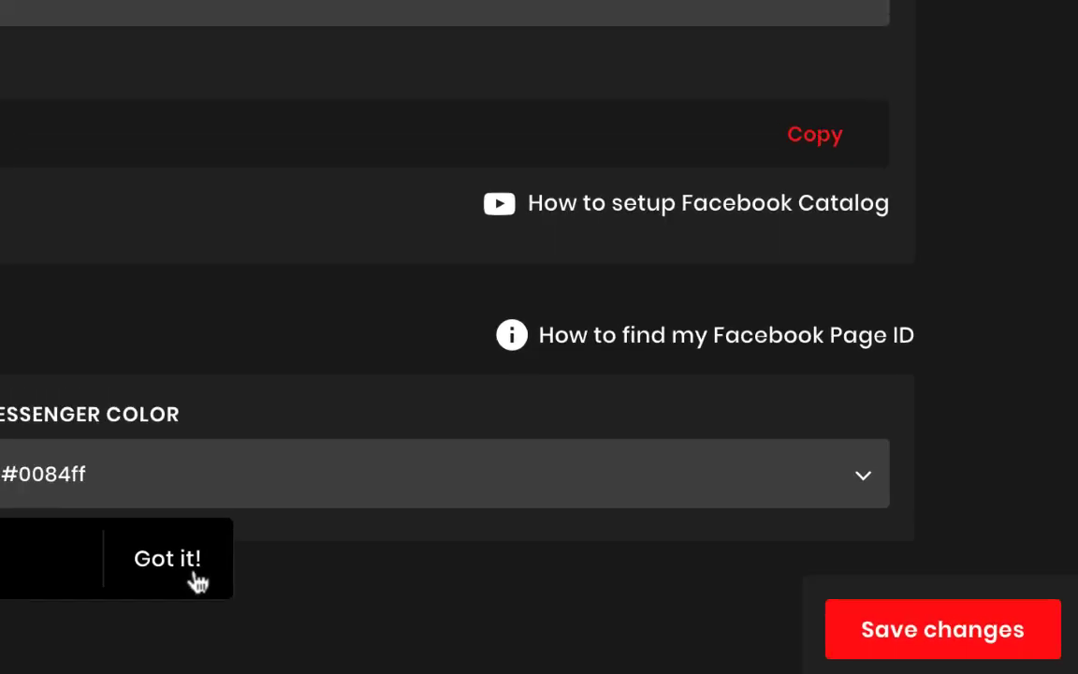
pyautogui.click(24, 559)
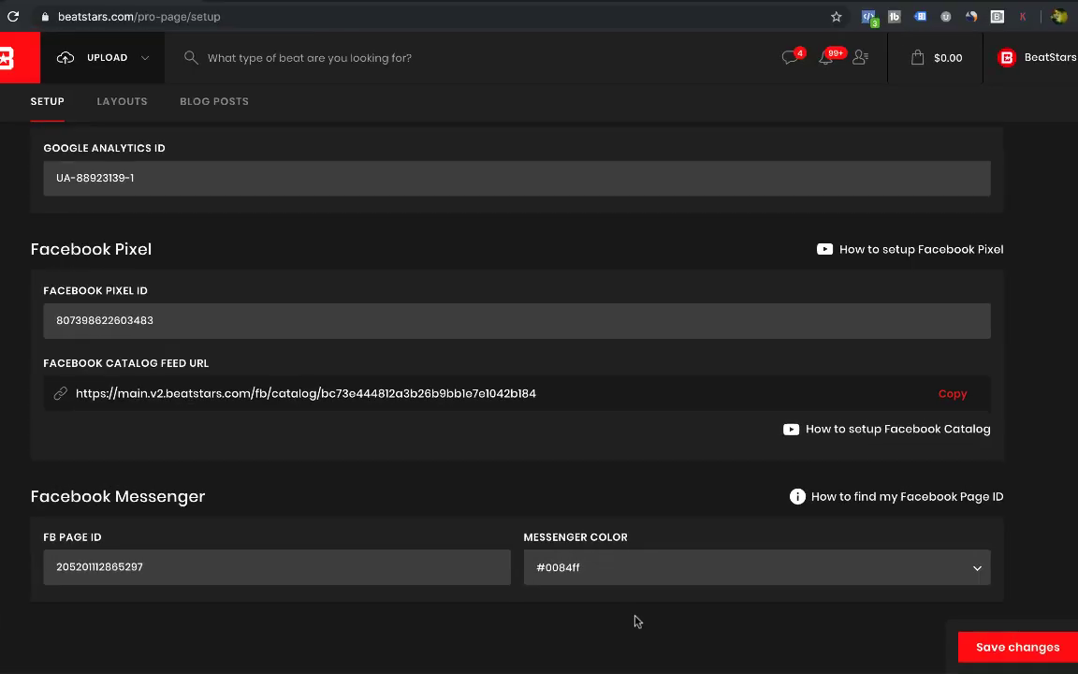
# Open the live Pro Page at beatstars.beatstars.com in a new tab
pyautogui.scroll(5, 565, 341)
pyautogui.scroll(10, 565, 340)
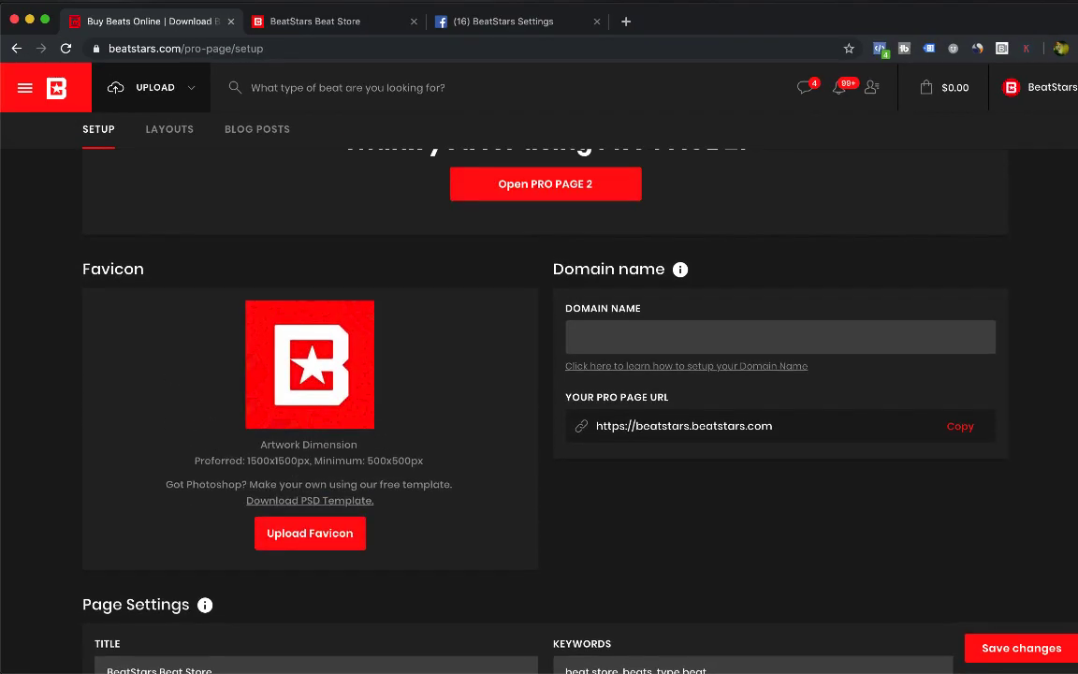
pyautogui.scroll(1, 565, 340)
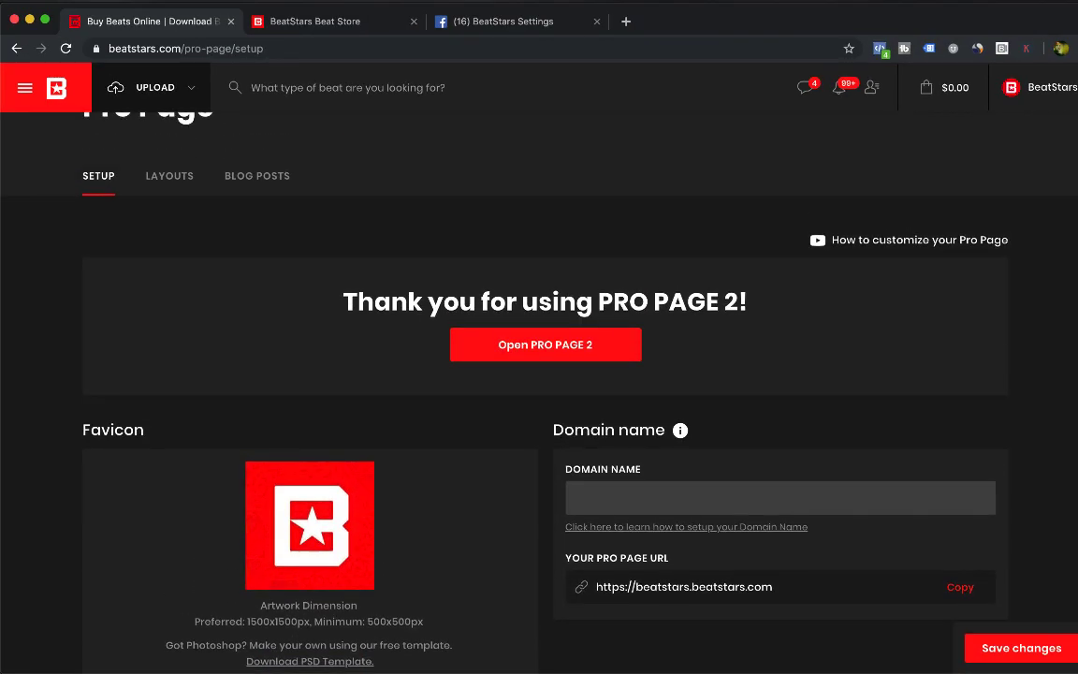
pyautogui.click(546, 346)
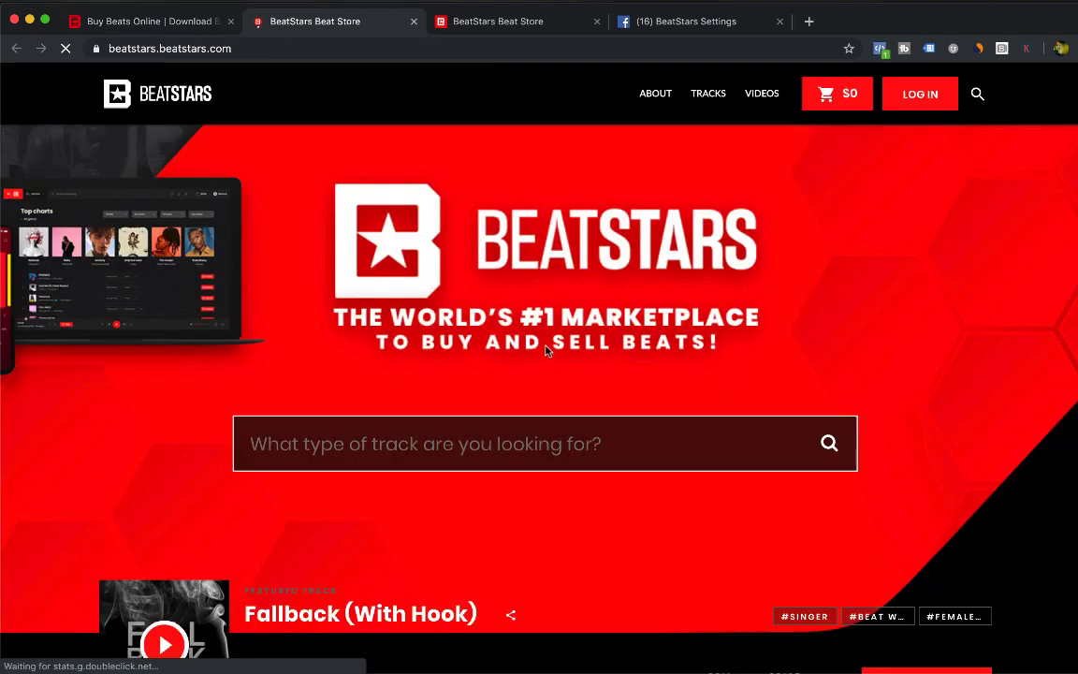